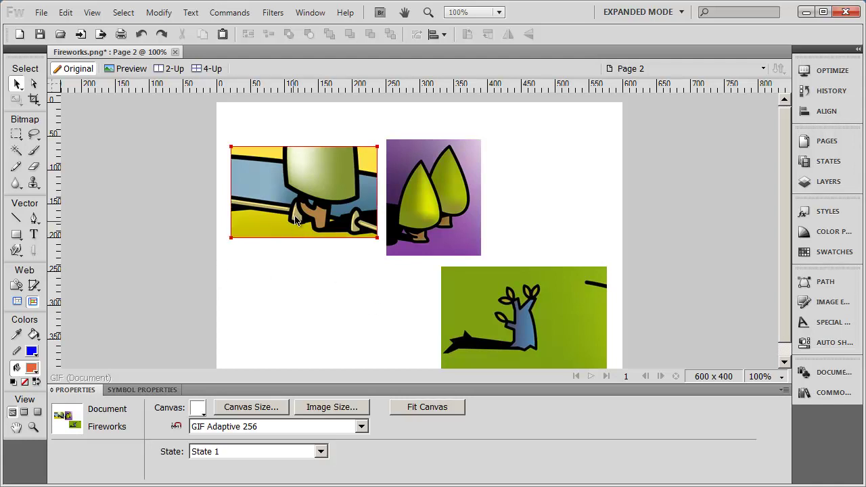
# - Drag the yellow, purple and green photos into a row, yellow at X 0, Y 90
pyautogui.moveTo(312, 217); pyautogui.dragTo(293, 210)
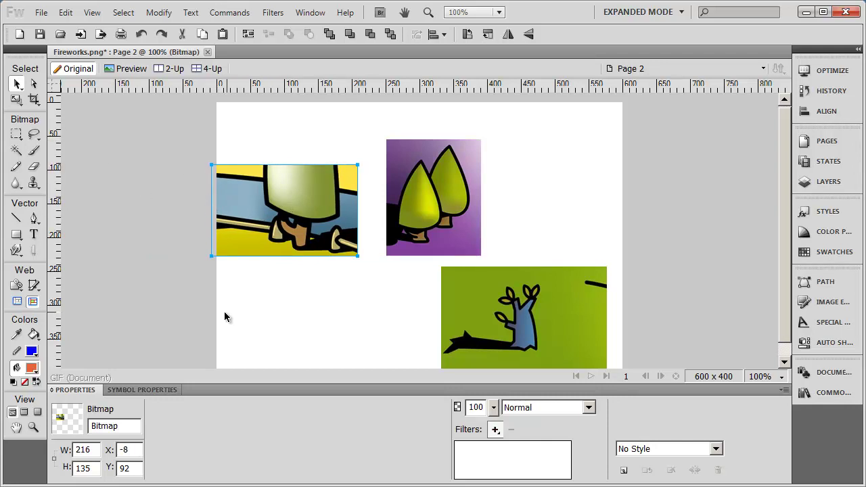
pyautogui.moveTo(403, 218); pyautogui.dragTo(382, 226)
pyautogui.moveTo(494, 327); pyautogui.dragTo(519, 215)
pyautogui.moveTo(293, 220); pyautogui.dragTo(298, 219)
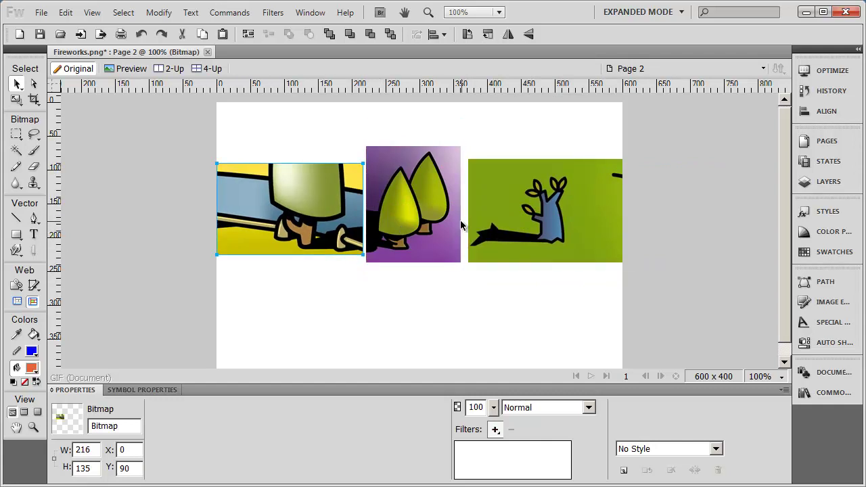
# - Select all three photos and align them with Center Horizontal
pyautogui.click(441, 365)
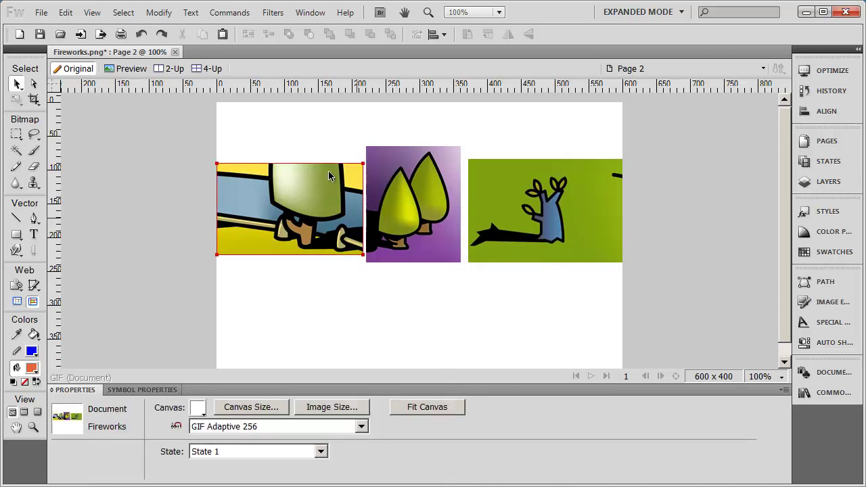
pyautogui.moveTo(298, 118); pyautogui.dragTo(533, 298)
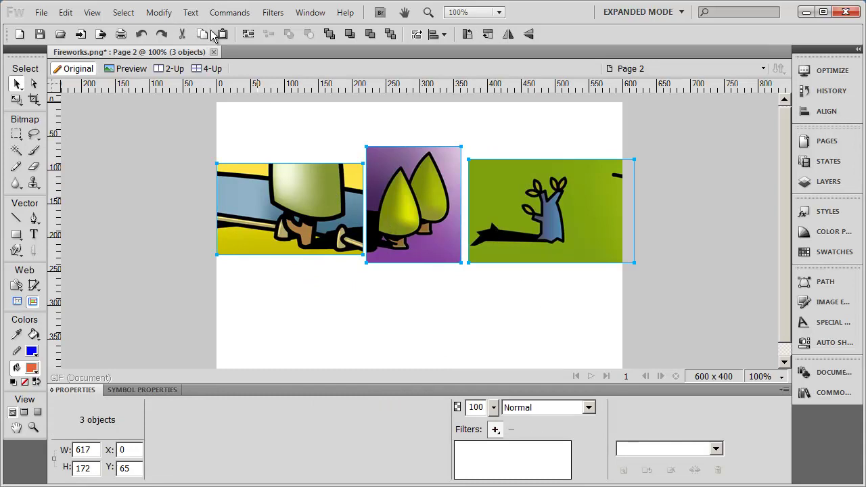
pyautogui.click(159, 13)
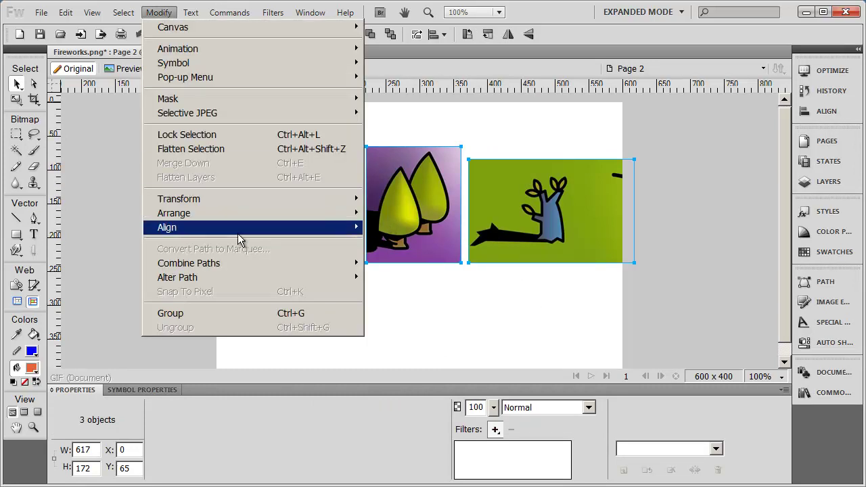
pyautogui.moveTo(238, 230)
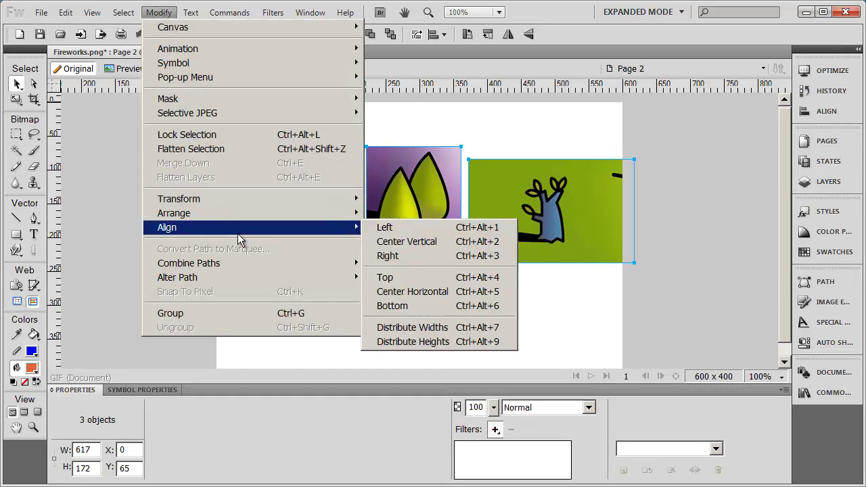
pyautogui.click(457, 296)
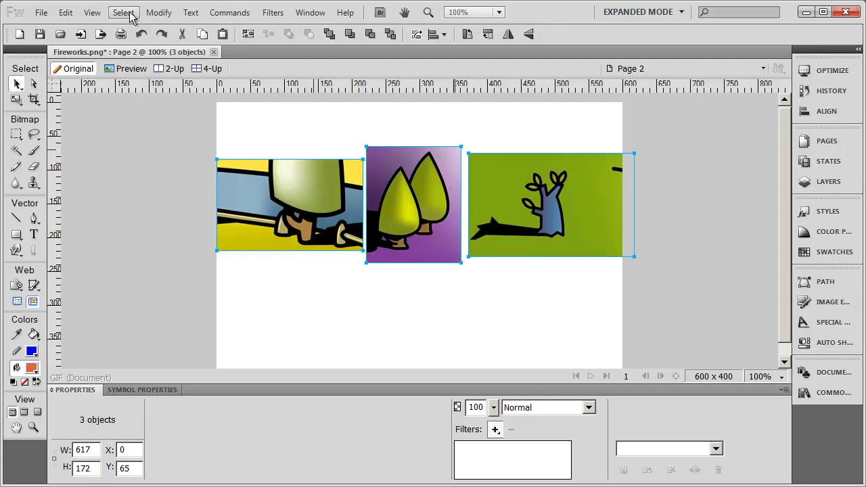
# - Apply Distribute Widths to space the three photos evenly, then deselect
pyautogui.click(160, 13)
pyautogui.moveTo(257, 227)
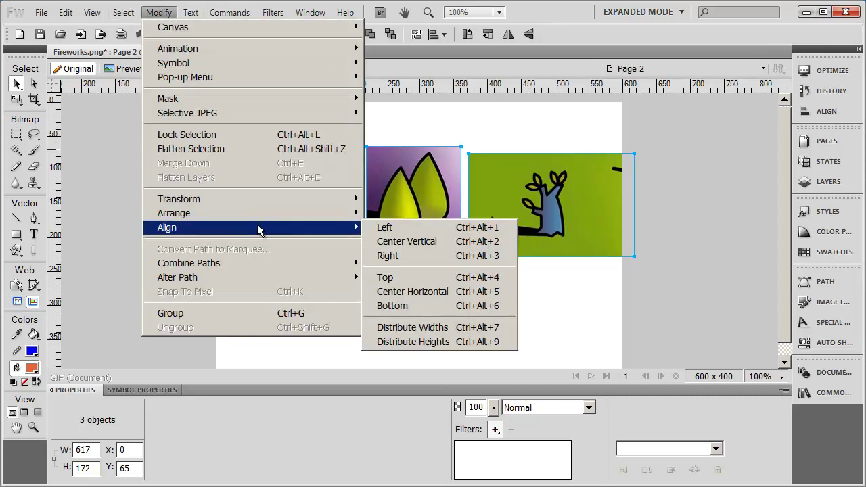
pyautogui.click(501, 331)
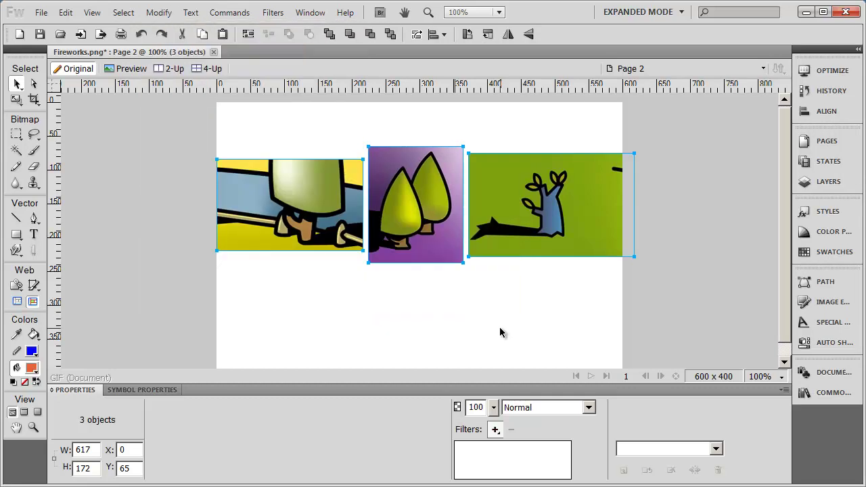
pyautogui.click(448, 328)
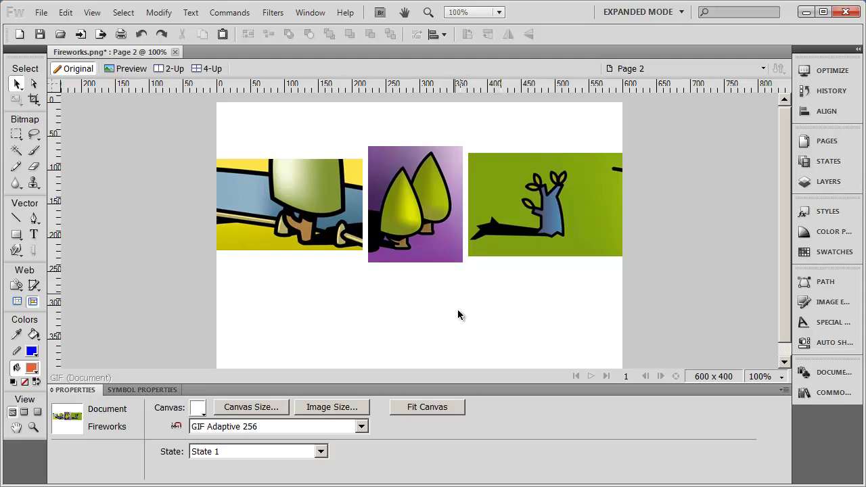
# - Nudge the purple photo and the green photo a few pixels left with the arrow keys
pyautogui.click(437, 257)
pyautogui.press('Left')
pyautogui.press('Left')
pyautogui.press('Left')
pyautogui.press('Left')
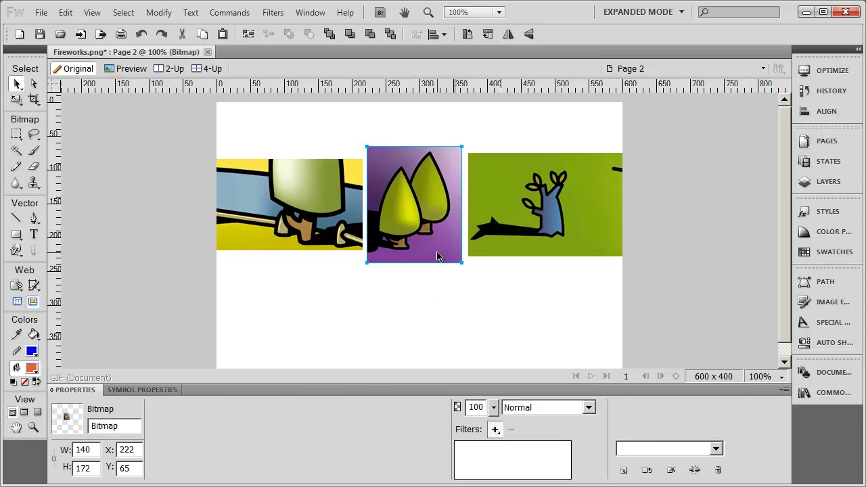
pyautogui.press('Left')
pyautogui.click(539, 230)
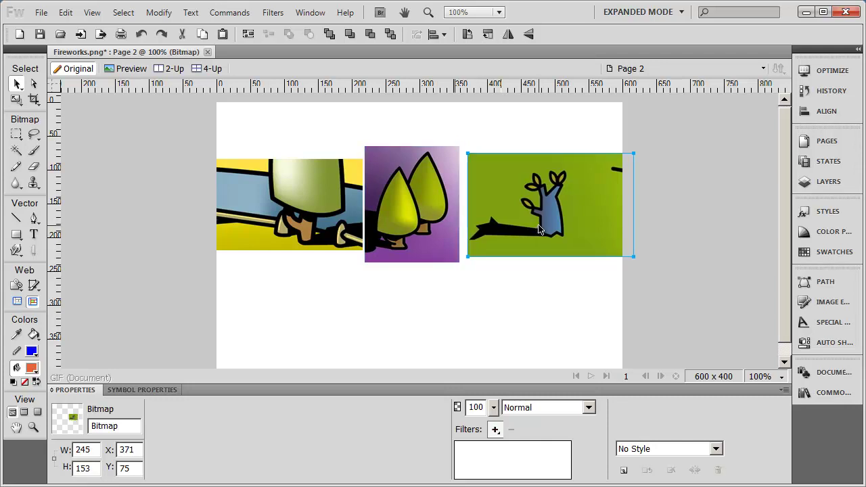
pyautogui.press('Left')
pyautogui.press('Left')
pyautogui.press('Left')
pyautogui.press('Left')
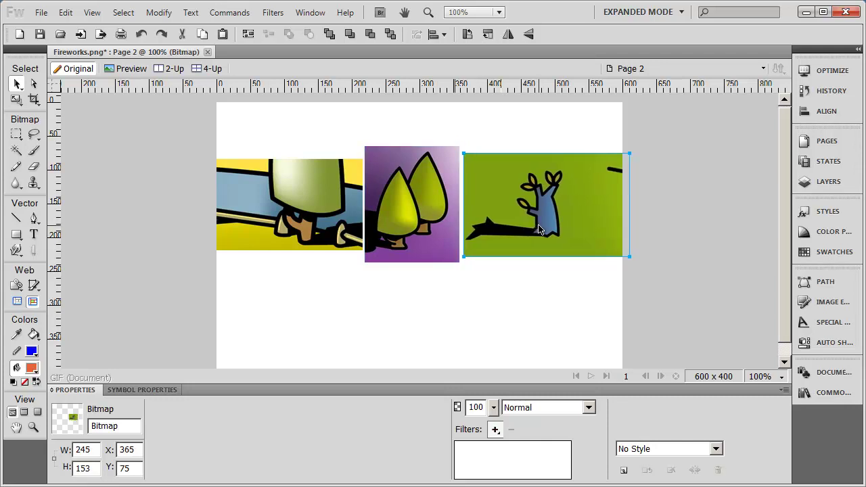
pyautogui.press('Left')
pyautogui.press('Left')
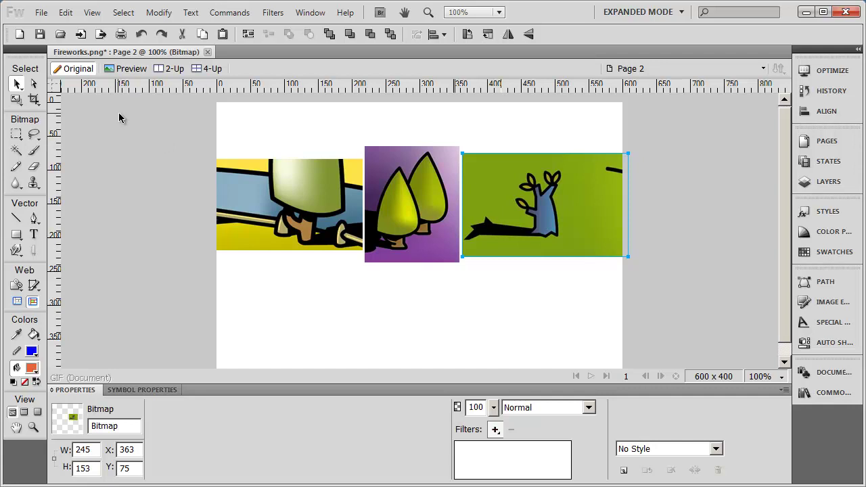
# - Reselect all three photos and apply Distribute Widths for equal narrow gaps
pyautogui.click(119, 112)
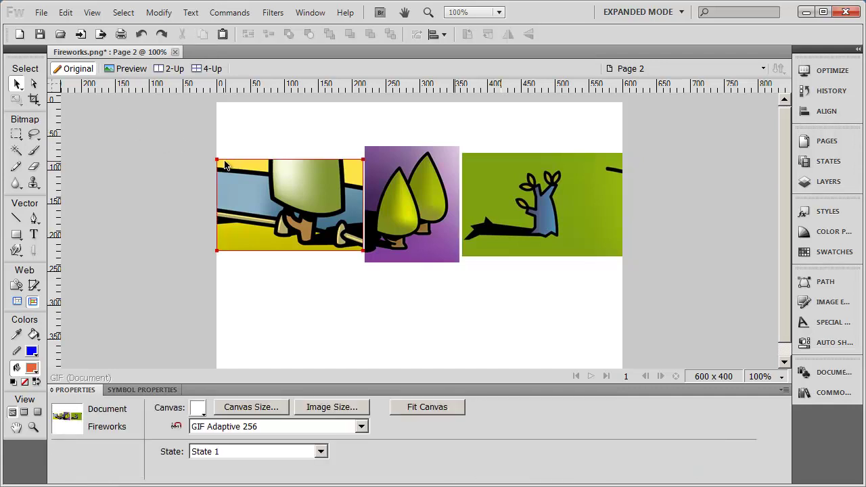
pyautogui.moveTo(137, 120); pyautogui.dragTo(657, 279)
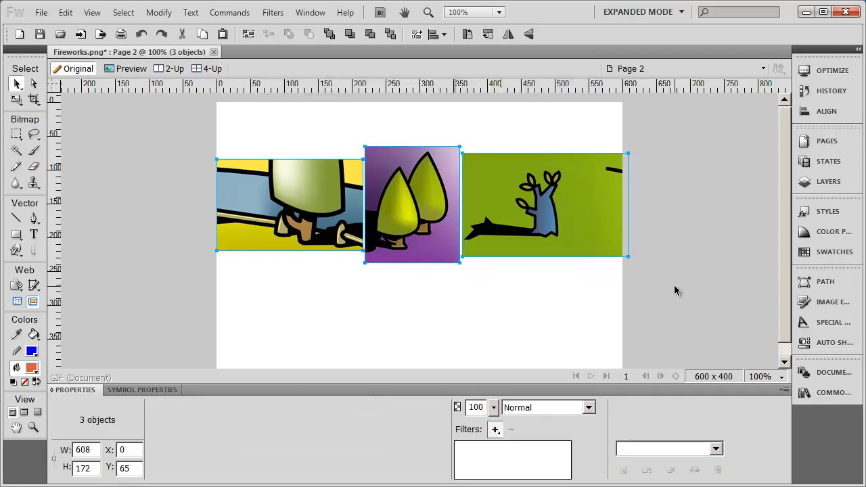
pyautogui.click(170, 15)
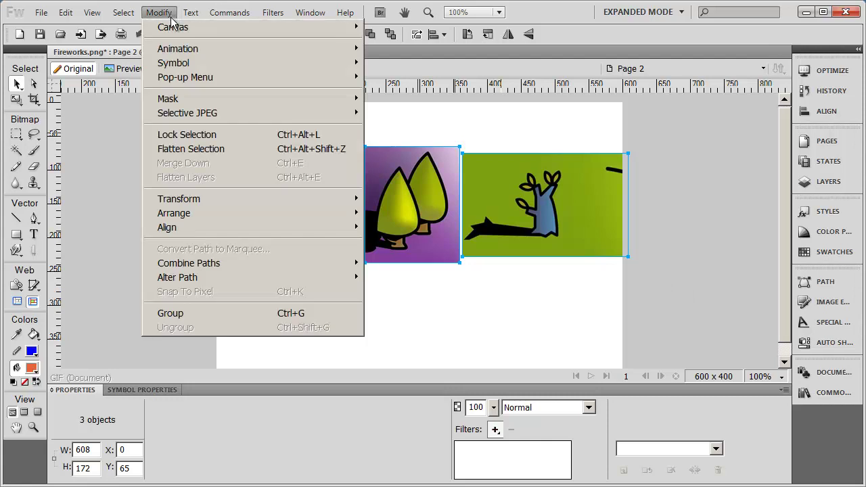
pyautogui.moveTo(233, 224)
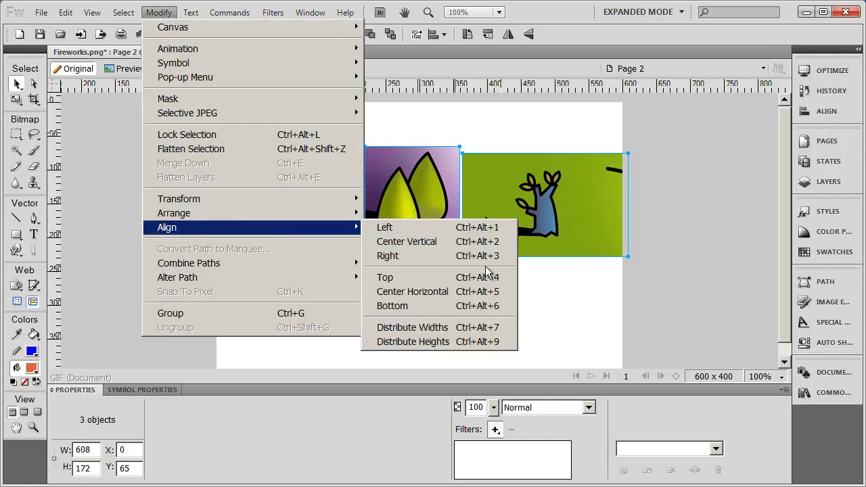
pyautogui.click(478, 329)
pyautogui.click(479, 326)
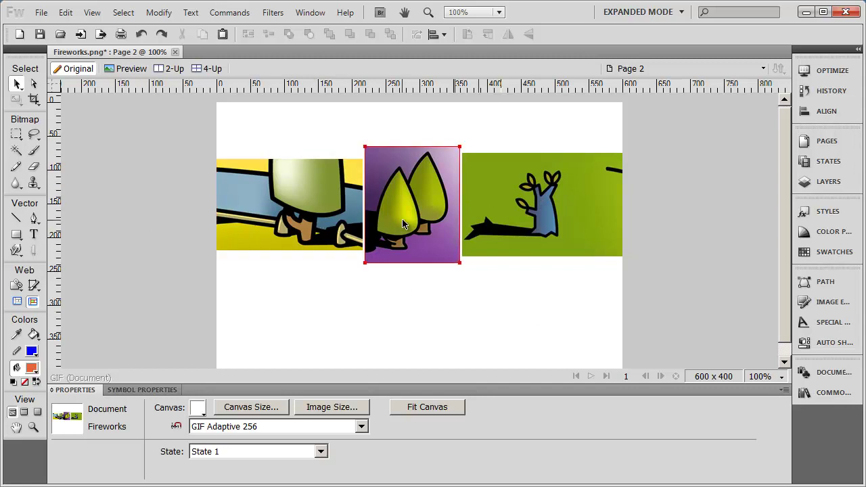
# - Draw a 600 x 100 px marquee at X 0, Y 94 across all three photos
pyautogui.click(15, 138)
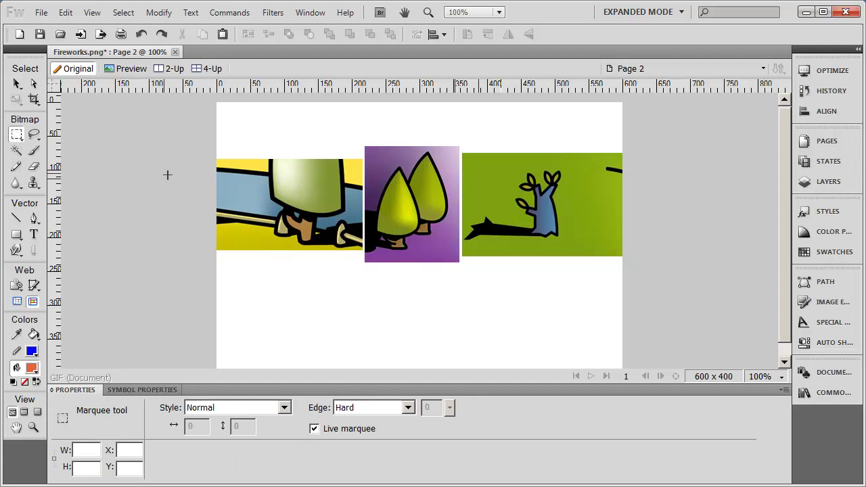
pyautogui.moveTo(168, 164); pyautogui.dragTo(672, 246)
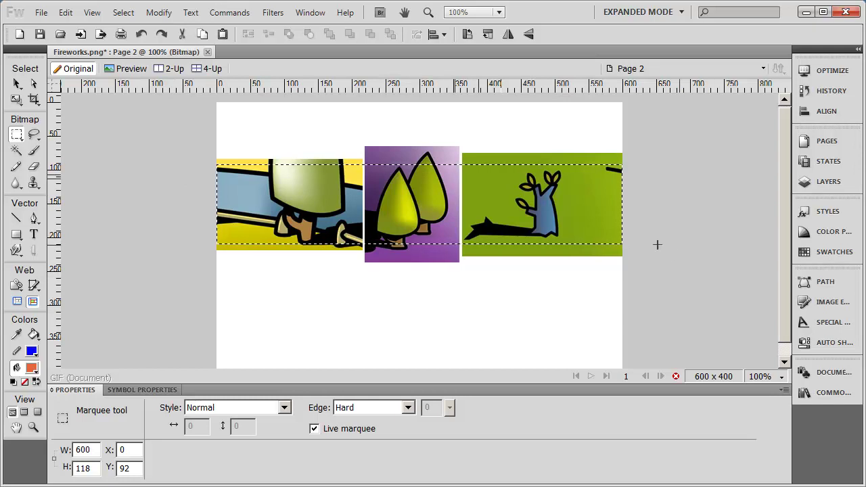
pyautogui.click(707, 255)
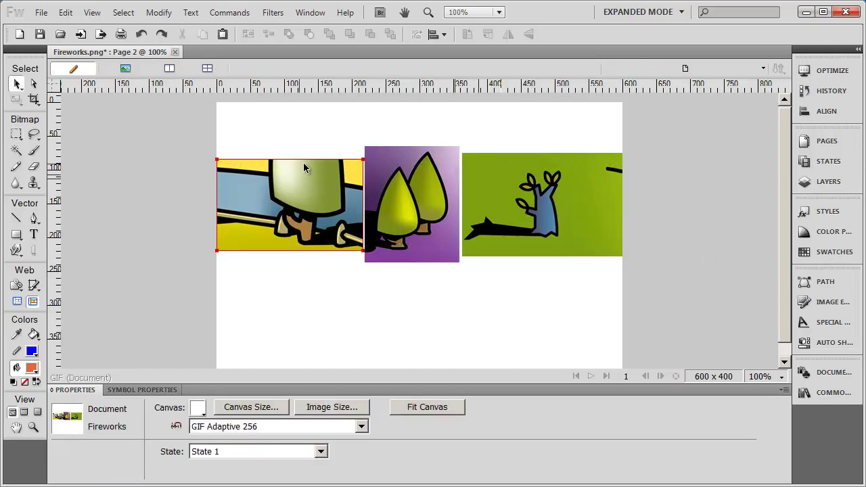
pyautogui.click(16, 134)
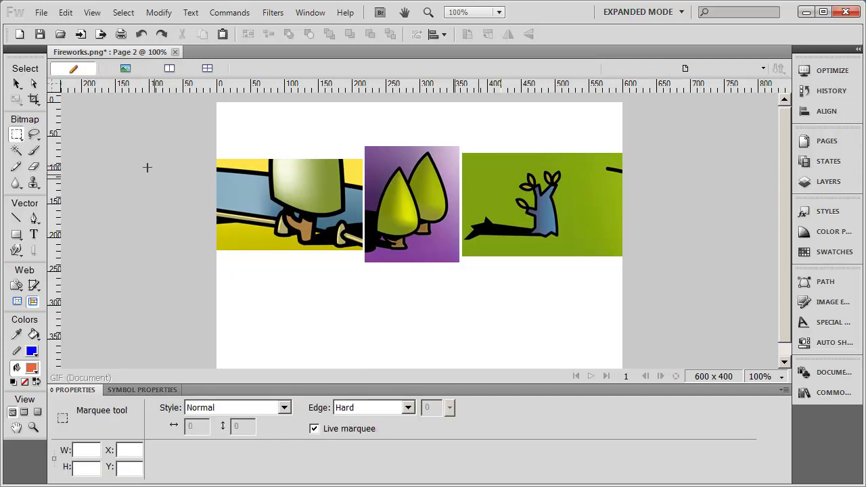
pyautogui.moveTo(165, 168); pyautogui.dragTo(690, 242)
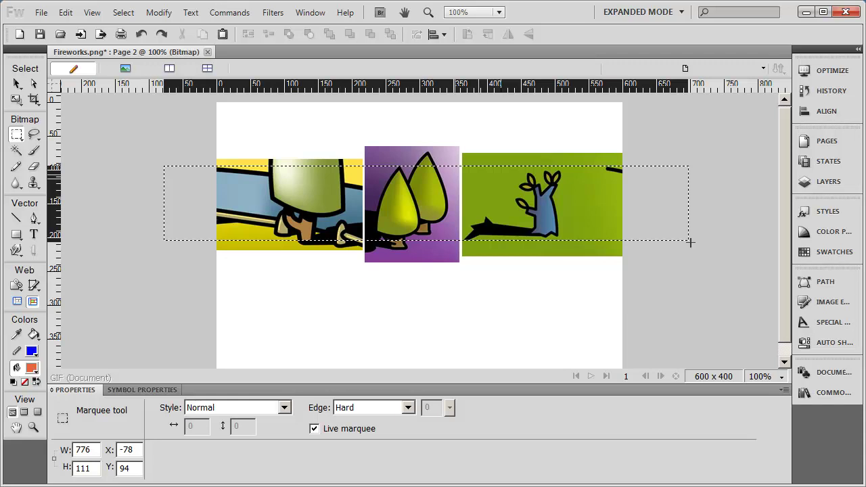
pyautogui.moveTo(689, 242); pyautogui.dragTo(688, 242)
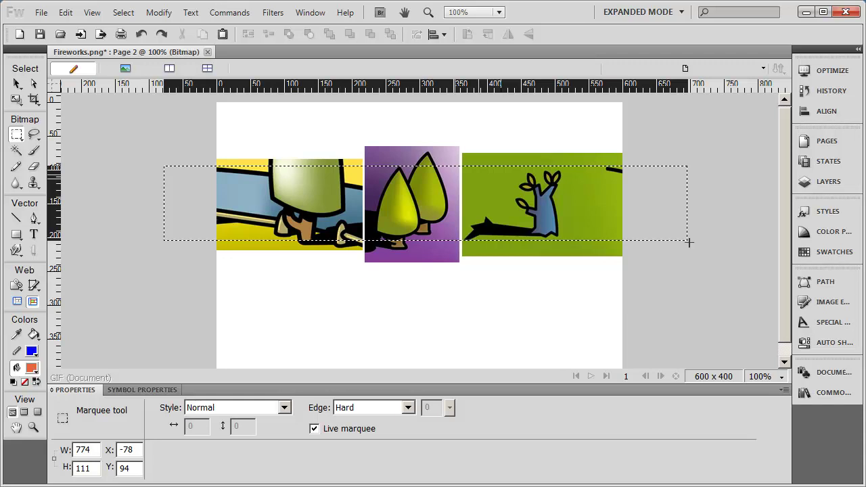
pyautogui.moveTo(689, 241); pyautogui.dragTo(686, 234)
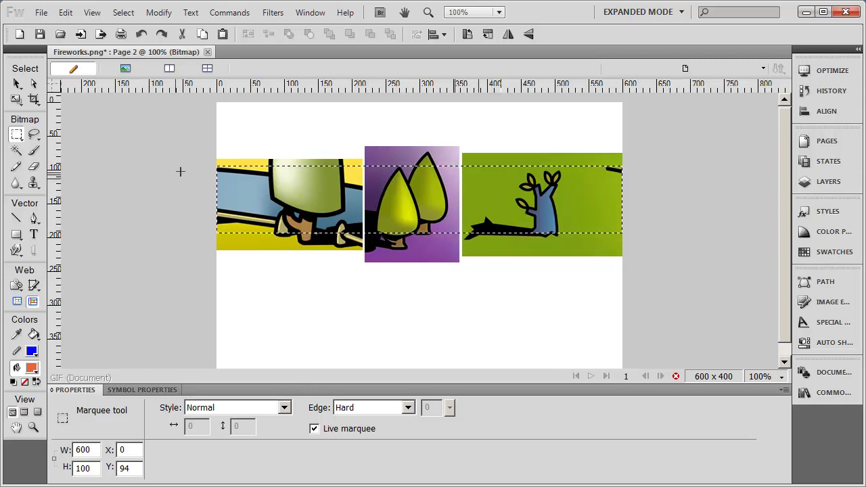
pyautogui.click(66, 13)
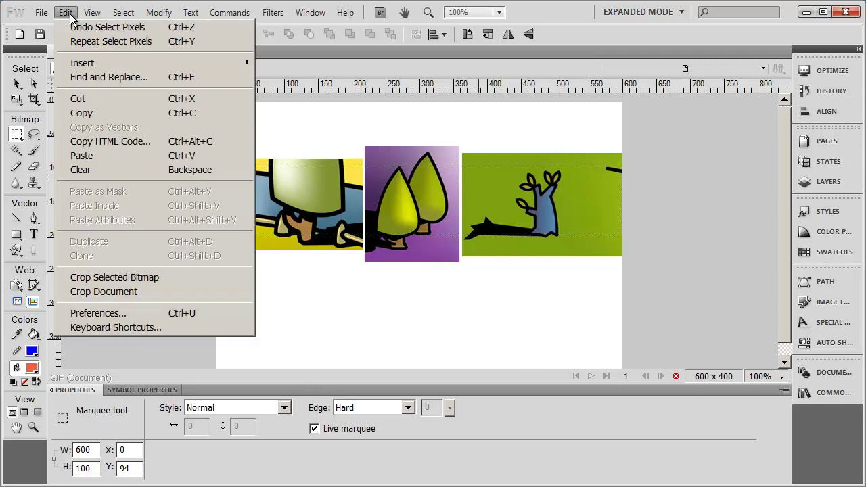
pyautogui.click(91, 100)
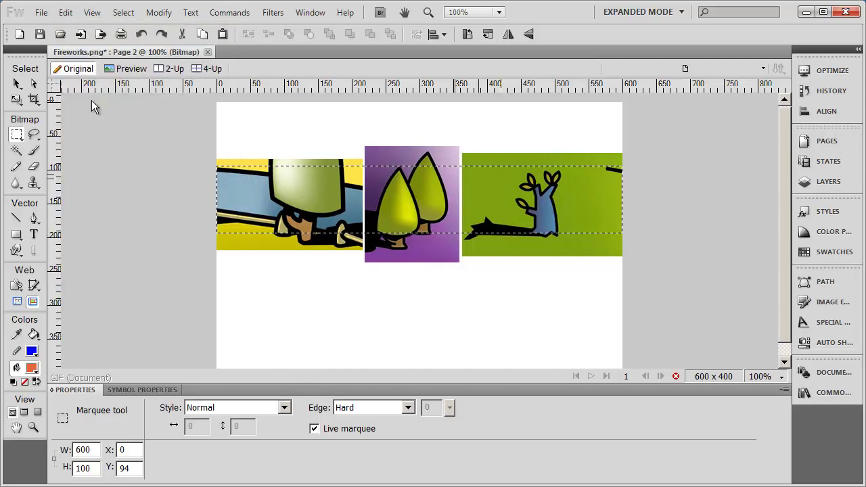
pyautogui.click(66, 13)
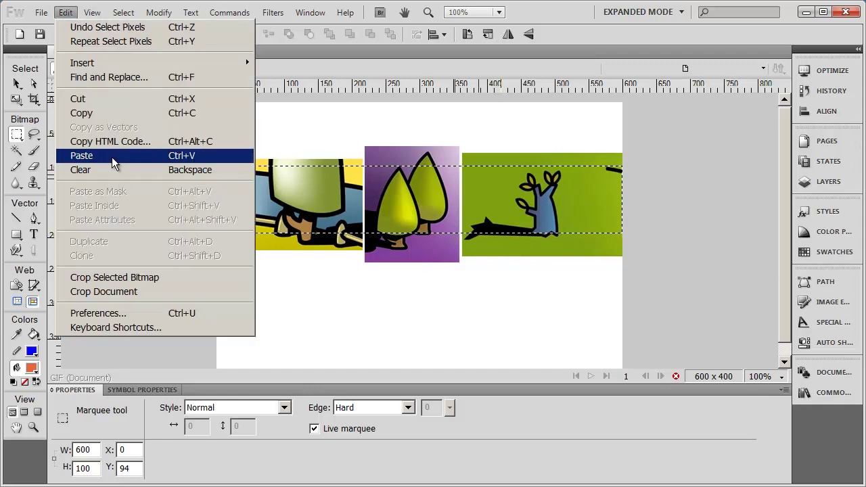
pyautogui.click(81, 155)
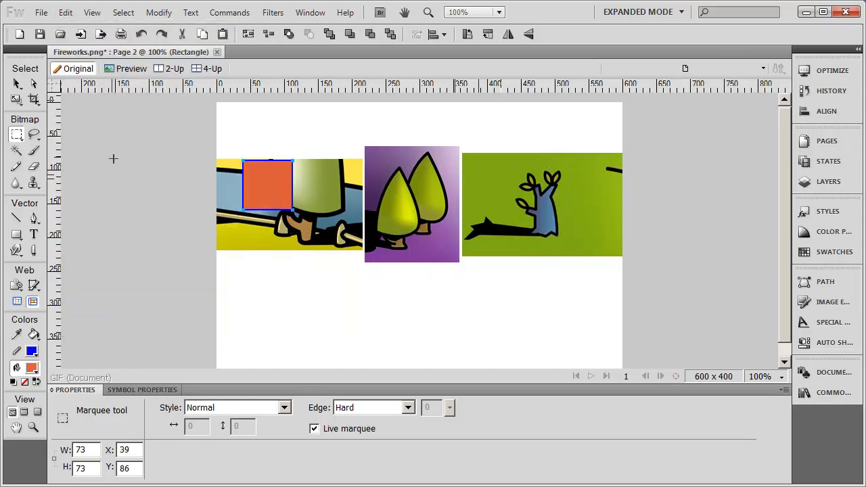
pyautogui.click(327, 200)
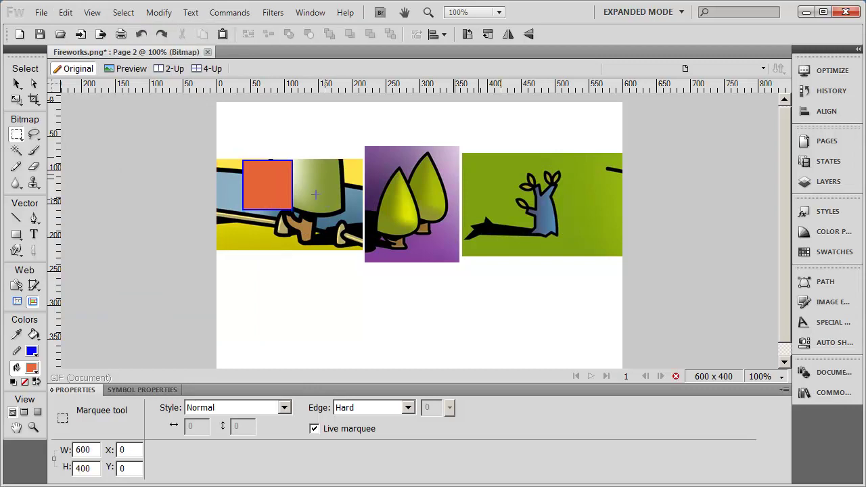
pyautogui.click(16, 83)
pyautogui.moveTo(228, 202); pyautogui.dragTo(320, 218)
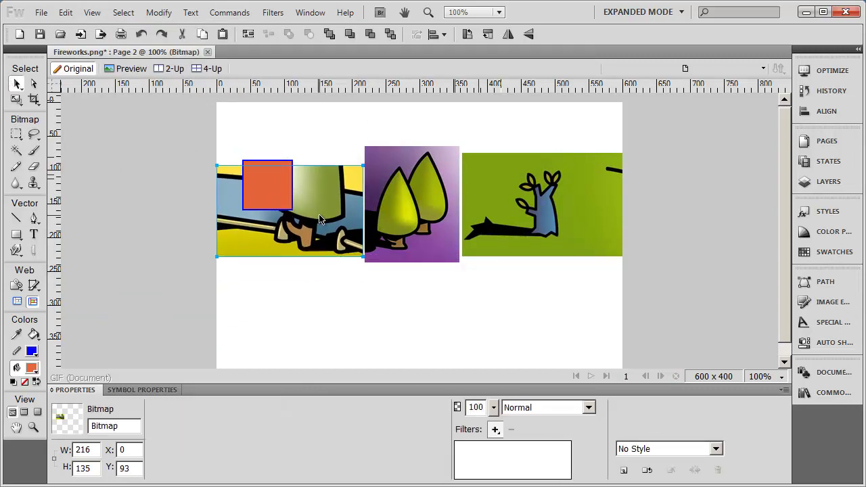
pyautogui.click(270, 177)
pyautogui.moveTo(272, 179); pyautogui.dragTo(315, 310)
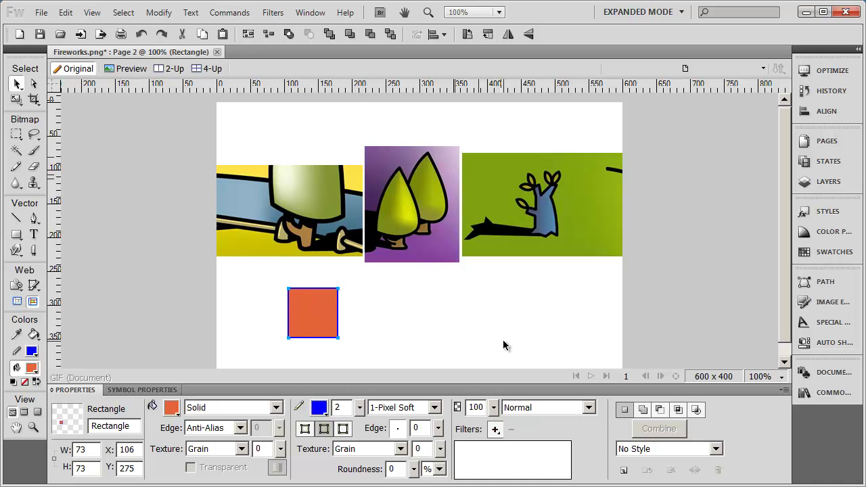
pyautogui.press('Delete')
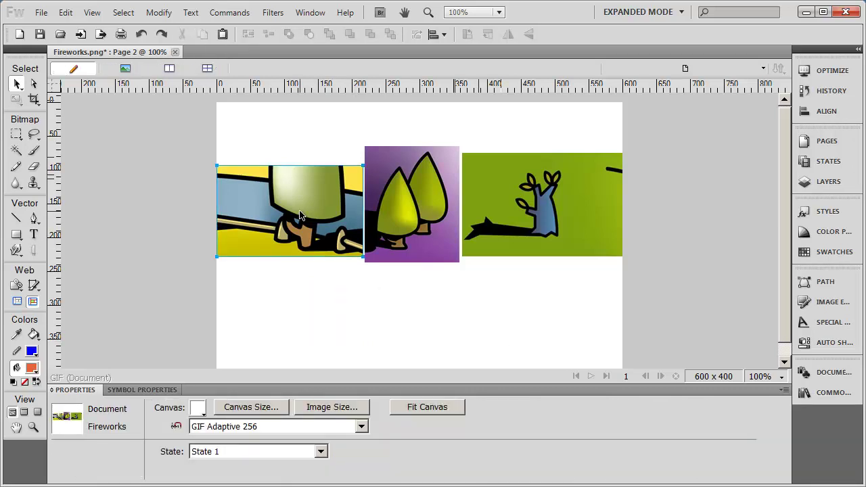
pyautogui.moveTo(303, 214); pyautogui.dragTo(299, 206)
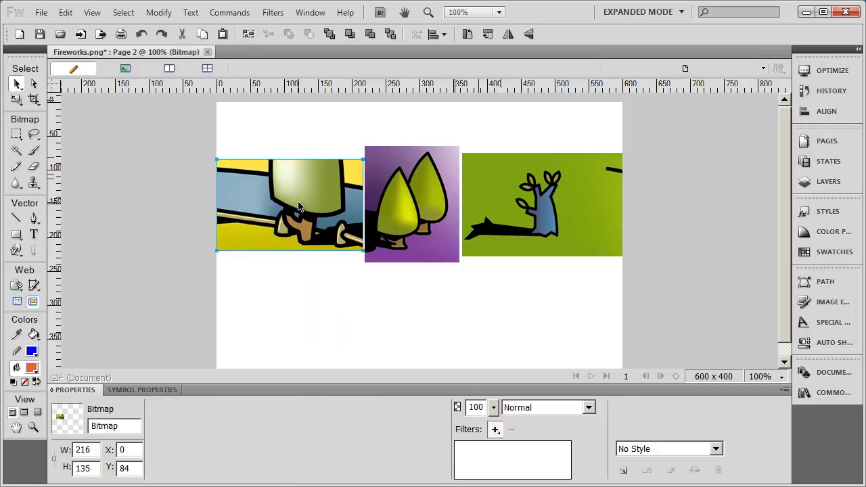
pyautogui.click(371, 332)
pyautogui.hotkey('ctrl', 's')
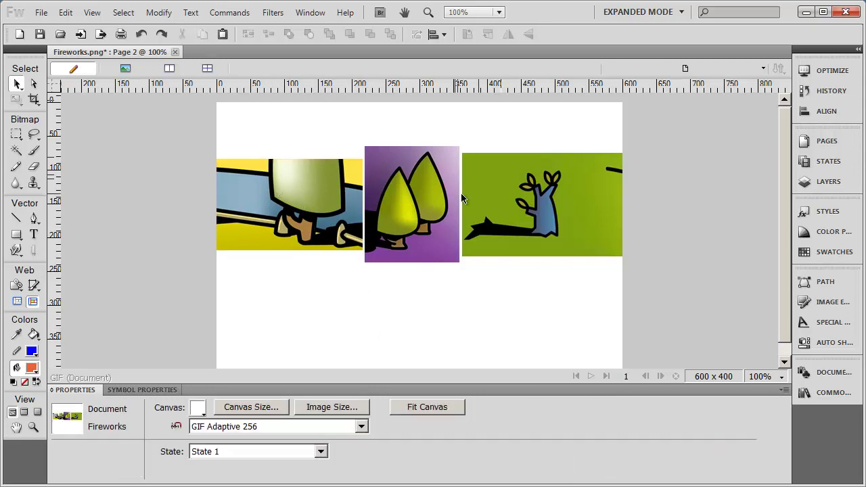
# - Marquee a 600 x 110 px band at X 0, Y 89 across the photos for Crop Document
pyautogui.click(16, 134)
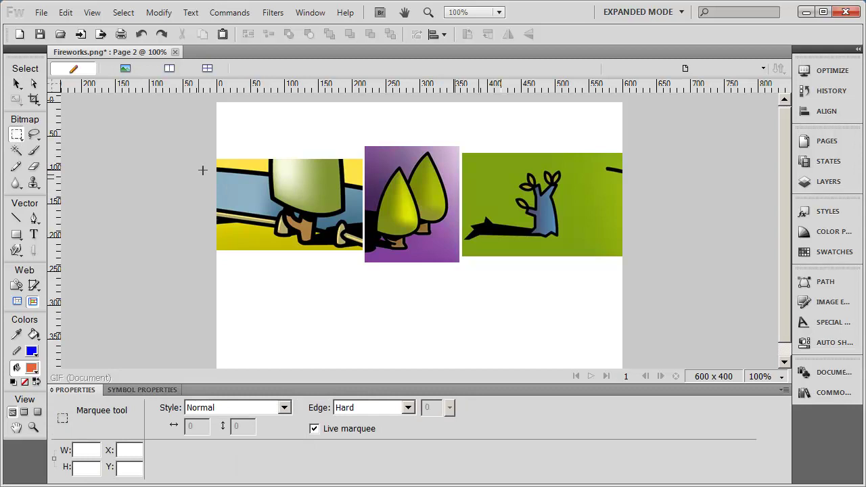
pyautogui.moveTo(203, 163); pyautogui.dragTo(692, 237)
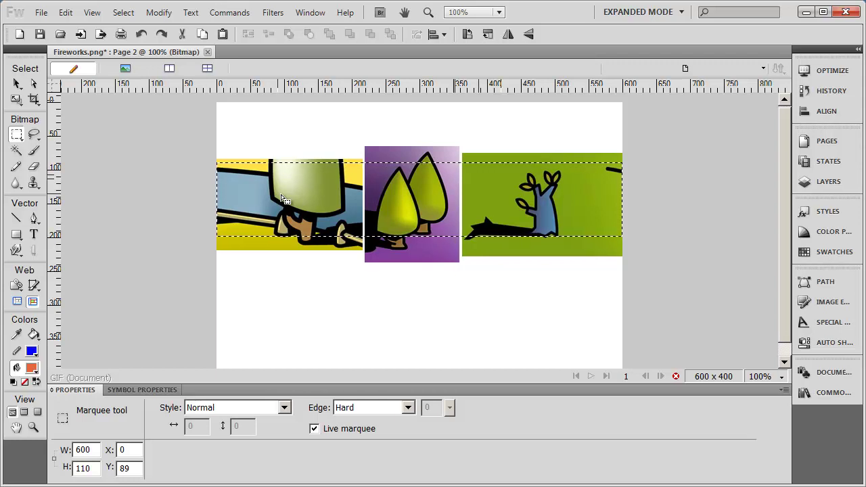
pyautogui.click(65, 13)
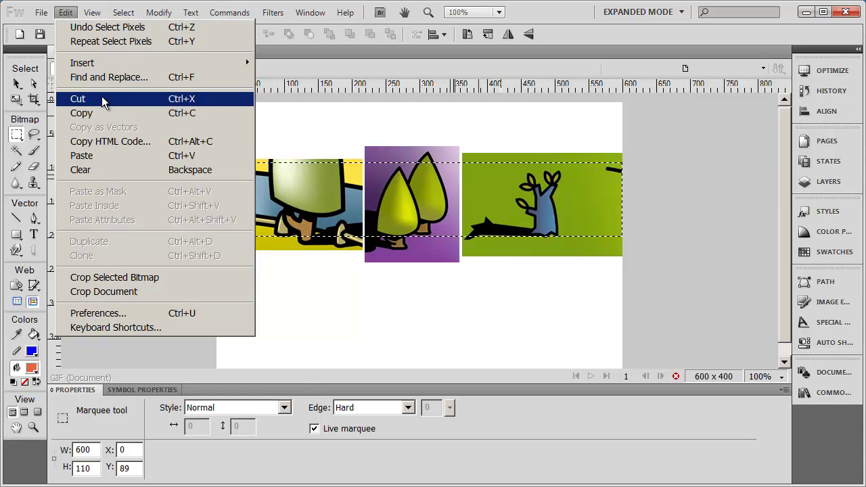
pyautogui.click(142, 300)
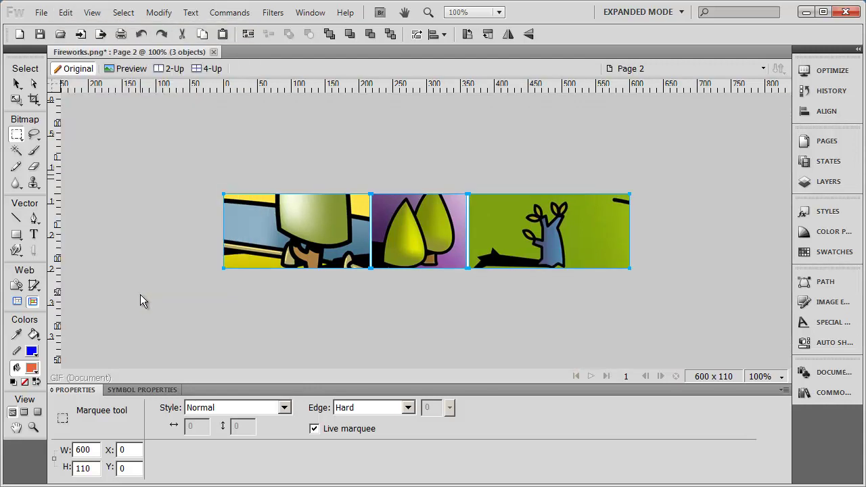